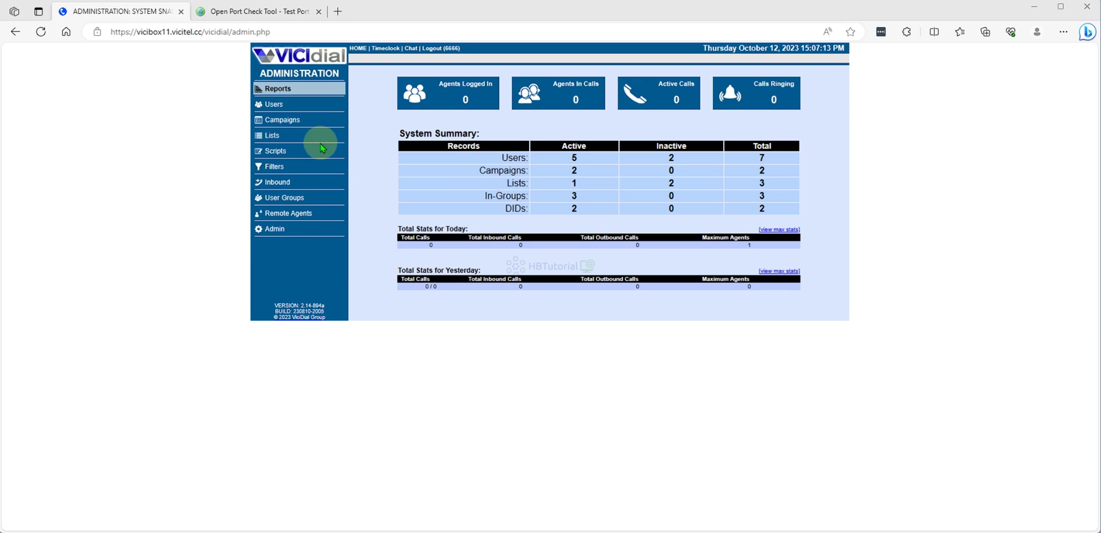
Open the Reports section from the ADMINISTRATION menu
{"action": "left_click", "coordinate": [288, 91]}
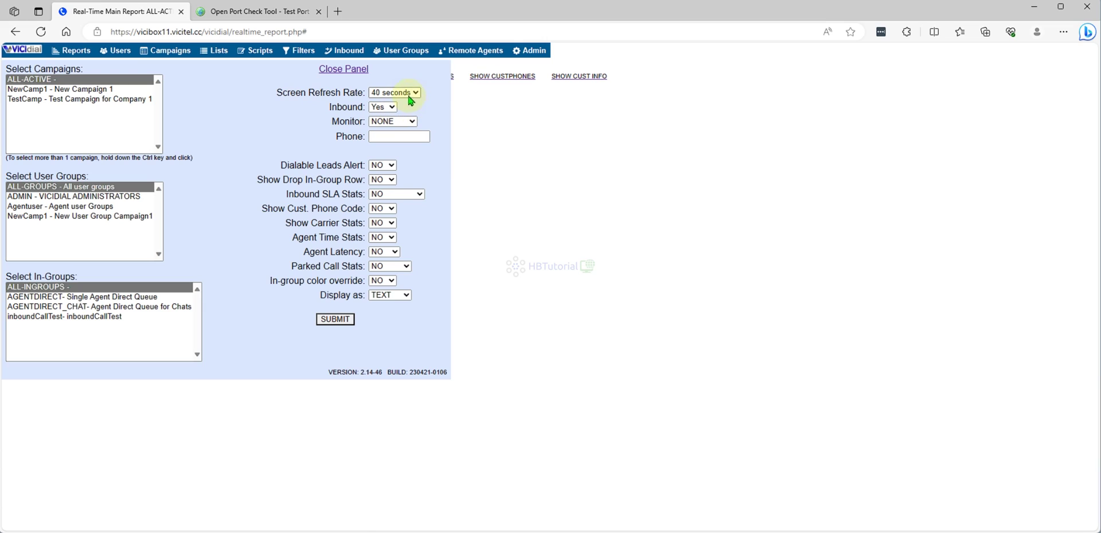
Apply 4-second refresh, LIMITED parked call stats and HTML display to the real-time report
{"action": "left_click", "coordinate": [389, 95]}
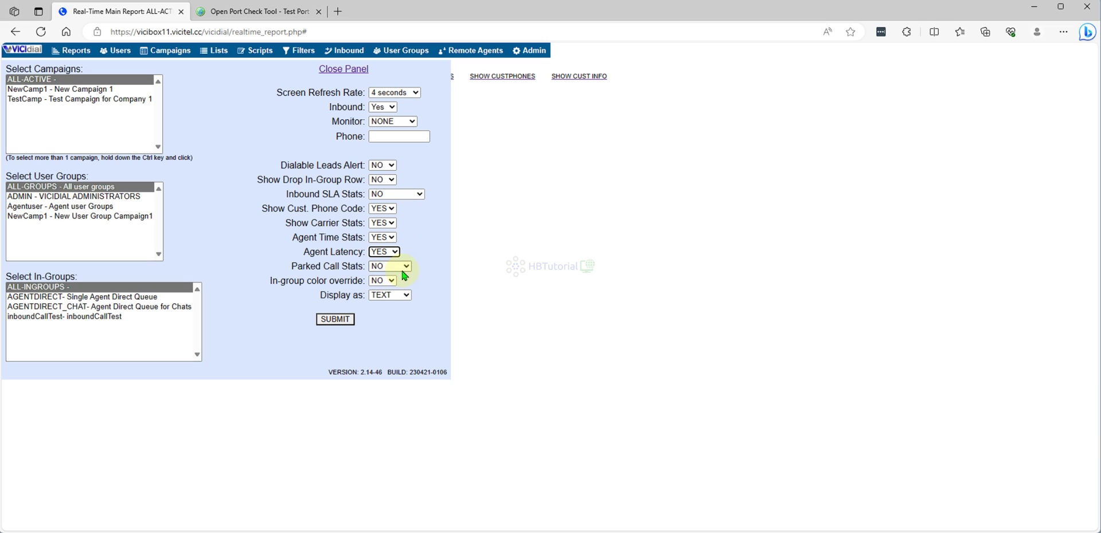
{"action": "left_click", "coordinate": [401, 267]}
{"action": "left_click", "coordinate": [389, 298]}
{"action": "left_click", "coordinate": [335, 319]}
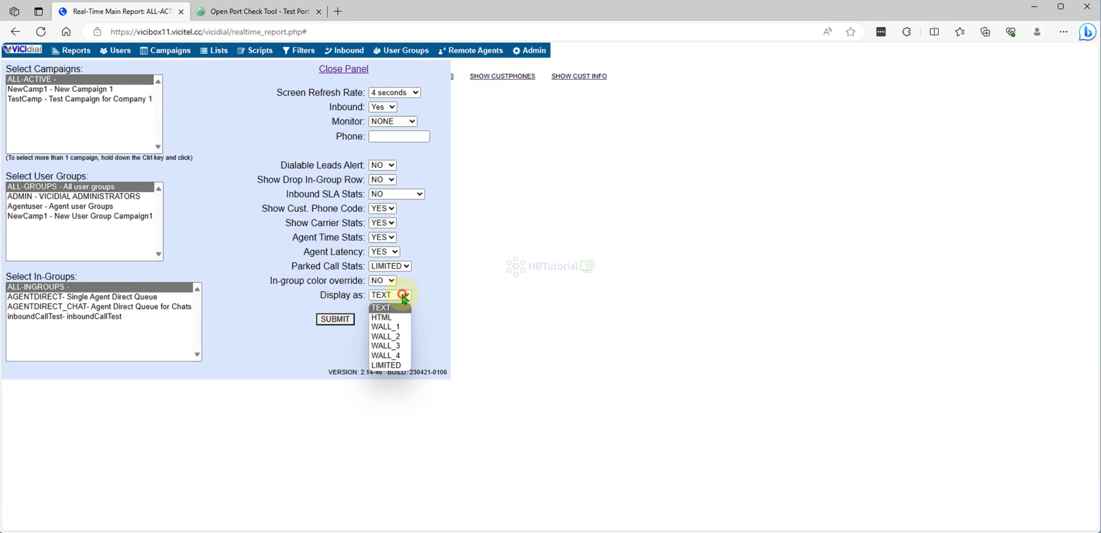
{"action": "left_click", "coordinate": [402, 320]}
{"action": "left_click", "coordinate": [354, 319]}
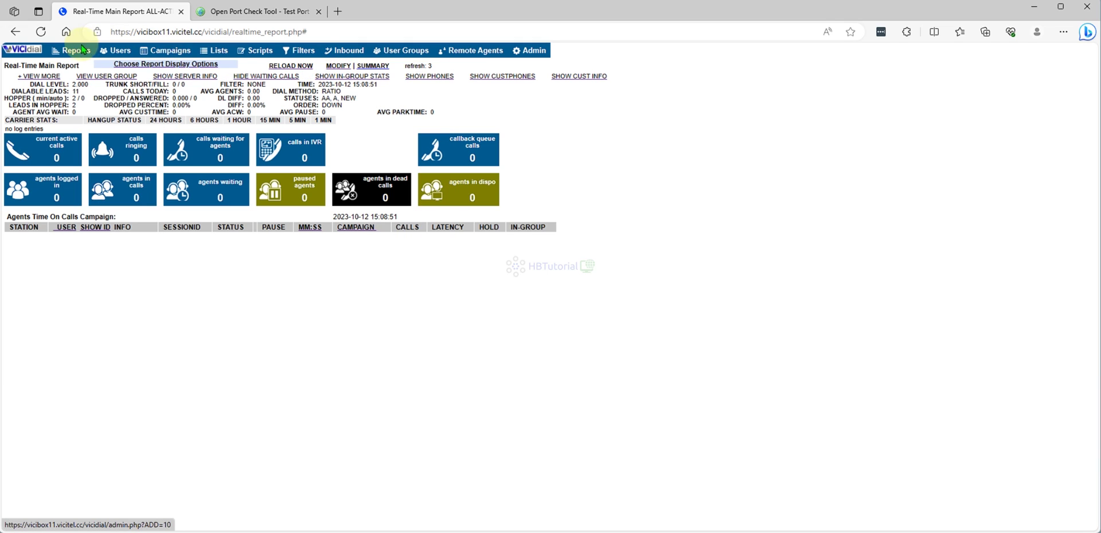
Reopen the Real-Time Main Report from Reports and close its options panel
{"action": "left_click", "coordinate": [83, 50]}
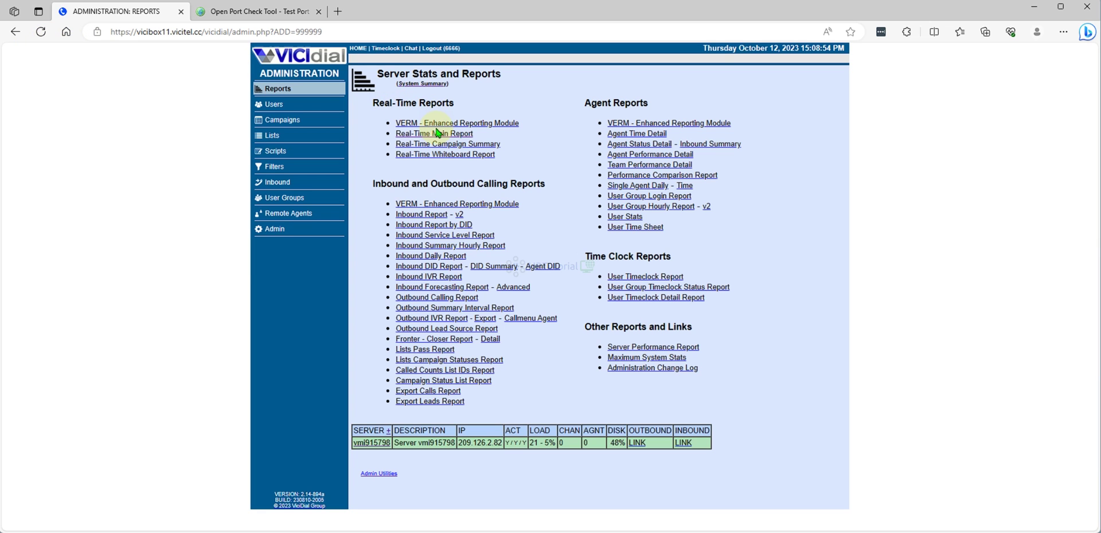
{"action": "left_click", "coordinate": [436, 133]}
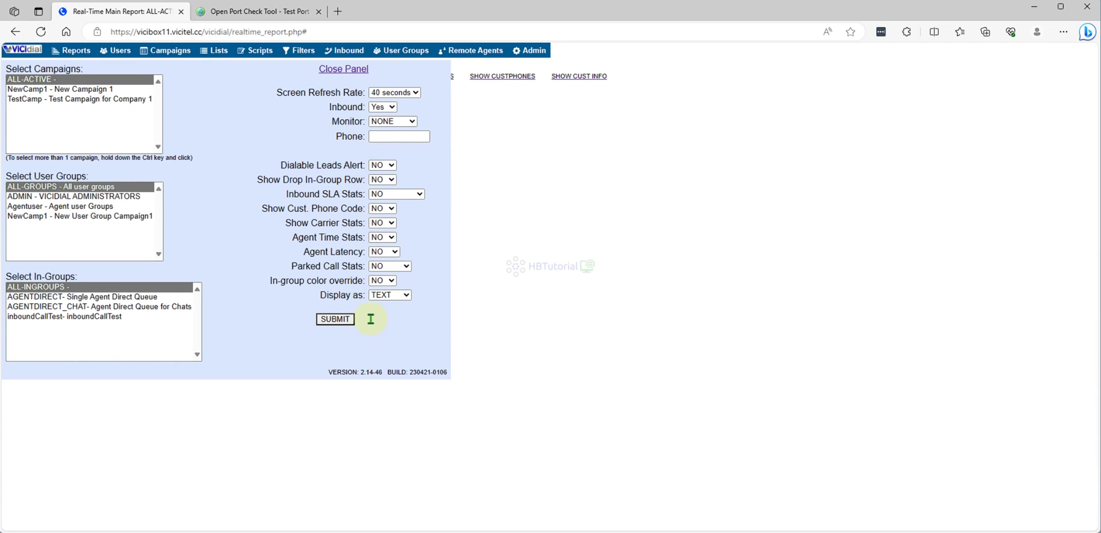
{"action": "left_click", "coordinate": [344, 69]}
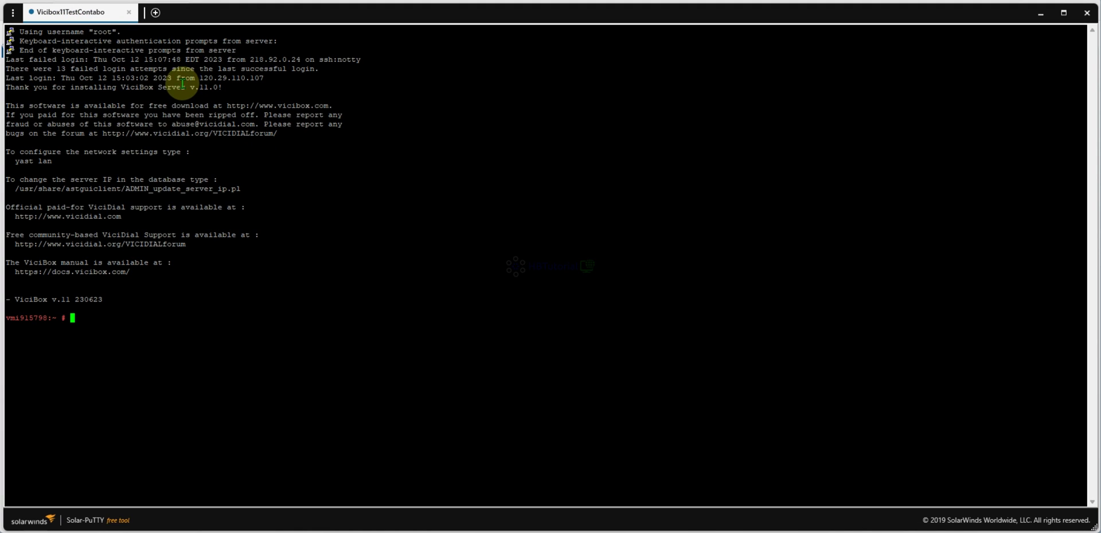
Change into /srv/www/htdocs/vicidial, listing the htdocs contents on the way
{"action": "left_click_drag", "start_coordinate": [103, 299], "coordinate": [11, 285]}
{"action": "left_click", "coordinate": [146, 306]}
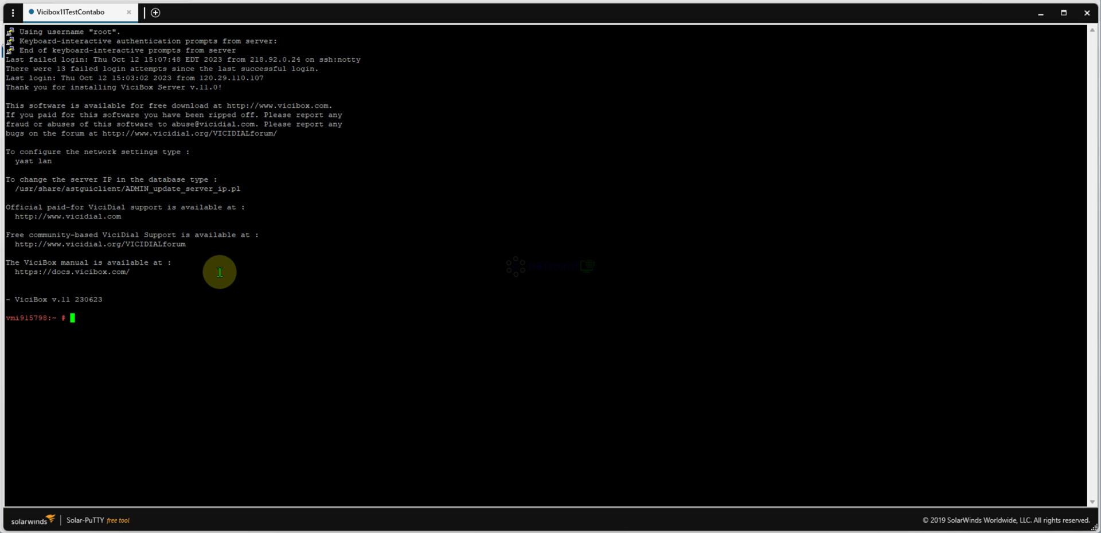
{"action": "type", "text": "cd /"}
{"action": "type", "text": "srv/w"}
{"action": "key", "text": "Tab"}
{"action": "type", "text": "h"}
{"action": "key", "text": "Tab"}
{"action": "key", "text": "Return"}
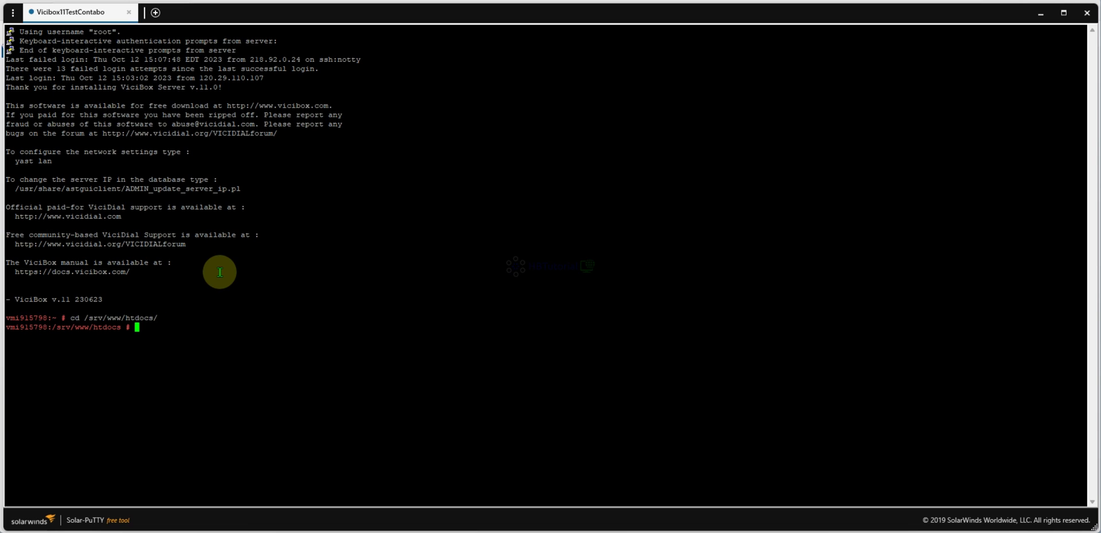
{"action": "type", "text": "ls"}
{"action": "key", "text": "Return"}
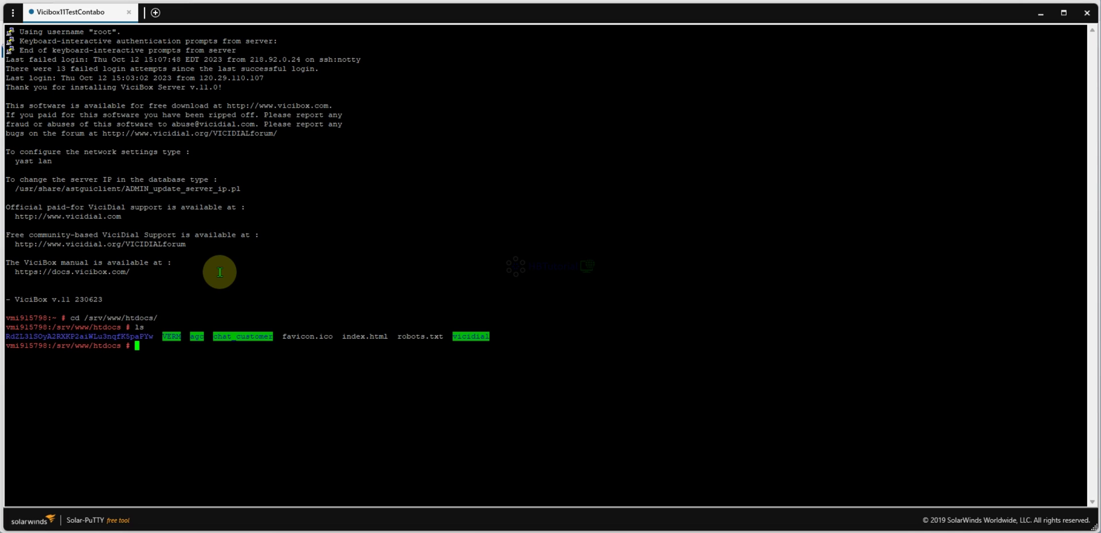
{"action": "type", "text": "cd vi"}
{"action": "key", "text": "Tab"}
{"action": "key", "text": "Return"}
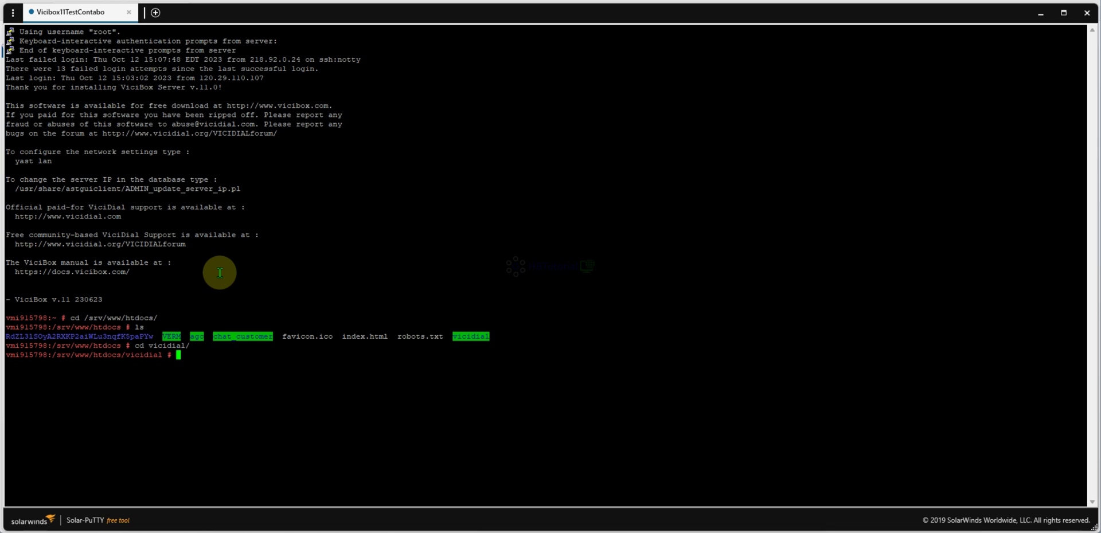
Copy options-example.php to options.php
{"action": "type", "text": "cp op"}
{"action": "key", "text": "Tab"}
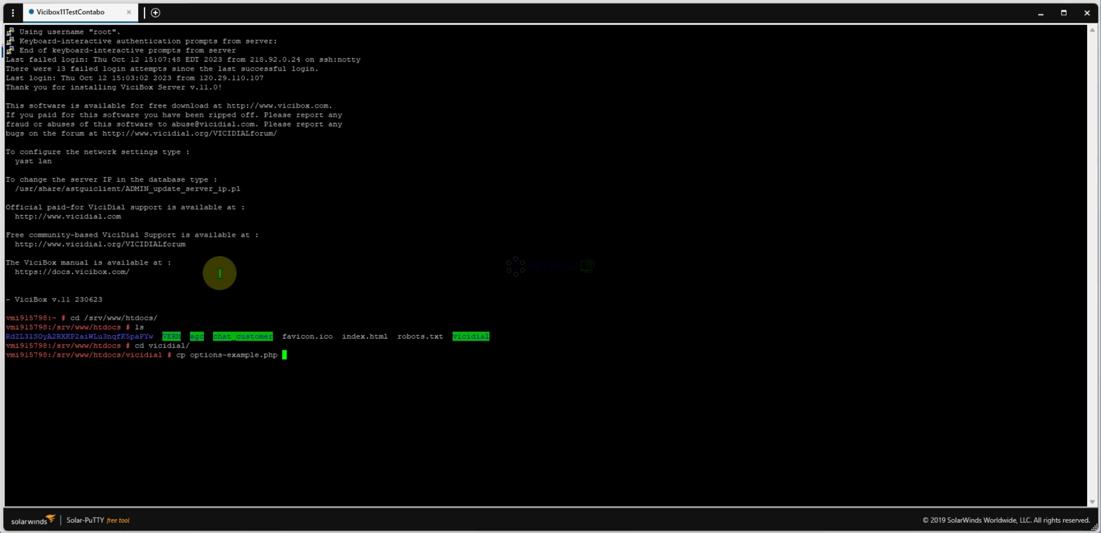
{"action": "key", "text": "BackSpace"}
{"action": "key", "text": "BackSpace"}
{"action": "key", "text": "BackSpace"}
{"action": "key", "text": "BackSpace"}
{"action": "type", "text": "p"}
{"action": "type", "text": "hp op"}
{"action": "key", "text": "Tab"}
{"action": "key", "text": "BackSpace"}
{"action": "key", "text": "BackSpace"}
{"action": "key", "text": "BackSpace"}
{"action": "key", "text": "BackSpace"}
{"action": "key", "text": "BackSpace"}
{"action": "type", "text": ".p"}
{"action": "type", "text": "hp"}
{"action": "key", "text": "Return"}
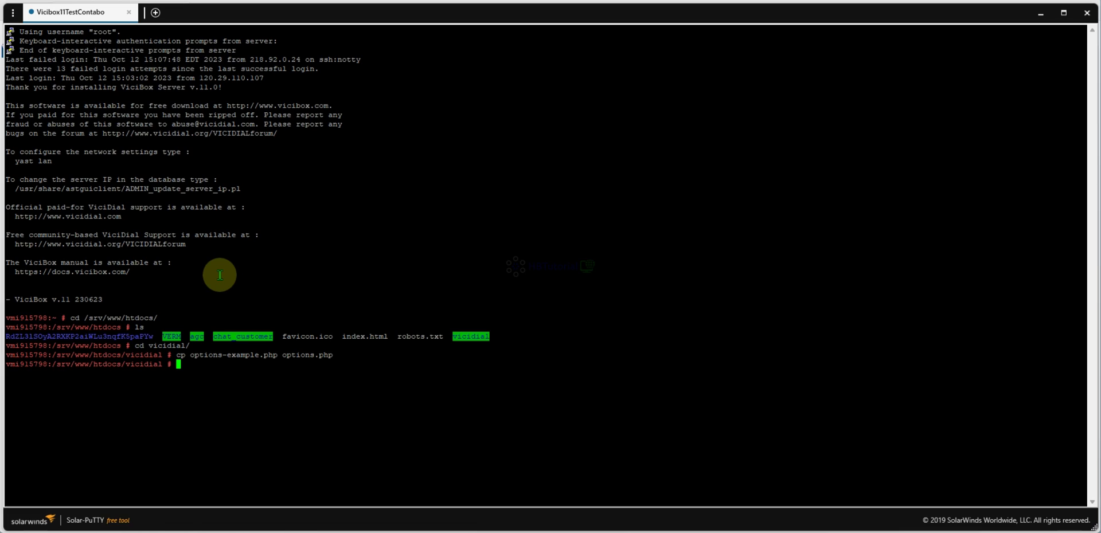
Open options.php in nano
{"action": "type", "text": "nano "}
{"action": "type", "text": "op"}
{"action": "key", "text": "Tab"}
{"action": "type", "text": ".php"}
{"action": "key", "text": "Return"}
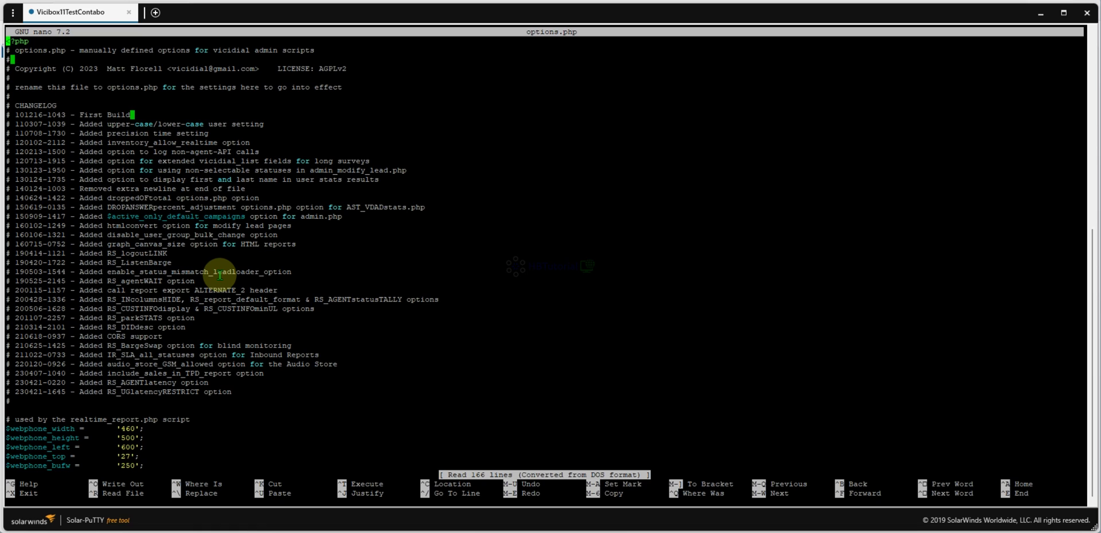
Change the real-time refresh rate $RS_RR from 40 to 4
{"action": "key", "text": "Down"}
{"action": "key", "text": "Down"}
{"action": "key", "text": "Down"}
{"action": "key", "text": "Down"}
{"action": "key", "text": "Down"}
{"action": "key", "text": "Down"}
{"action": "key", "text": "Down"}
{"action": "key", "text": "Down"}
{"action": "key", "text": "Down"}
{"action": "key", "text": "Down"}
{"action": "key", "text": "Down"}
{"action": "key", "text": "Down"}
{"action": "key", "text": "Down"}
{"action": "key", "text": "Down"}
{"action": "key", "text": "Down"}
{"action": "key", "text": "Down"}
{"action": "key", "text": "Down"}
{"action": "key", "text": "Down"}
{"action": "key", "text": "Down"}
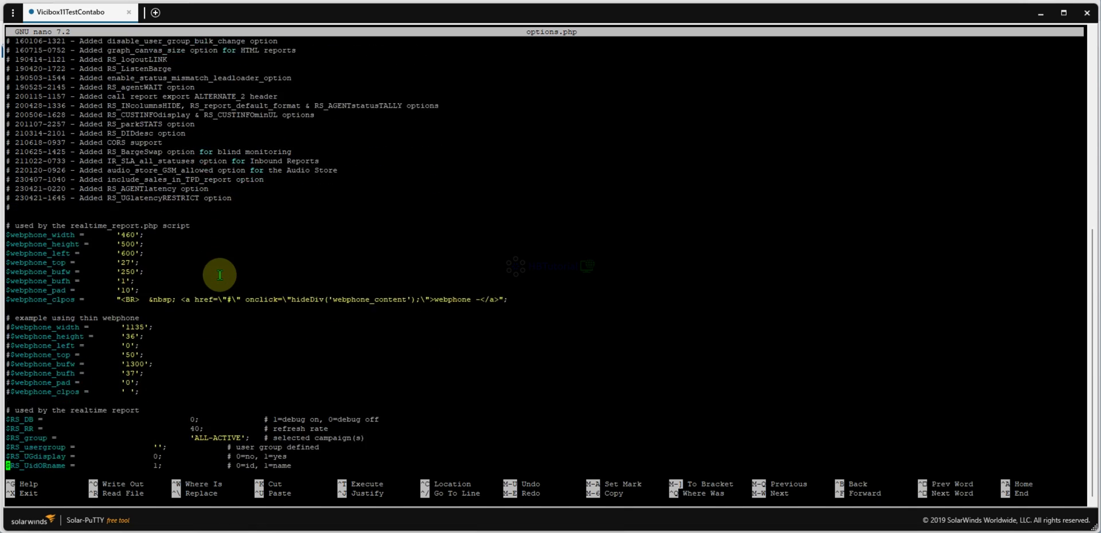
{"action": "key", "text": "Down"}
{"action": "key", "text": "Down"}
{"action": "key", "text": "Down"}
{"action": "key", "text": "Up"}
{"action": "key", "text": "Up"}
{"action": "key", "text": "Up"}
{"action": "key", "text": "Up"}
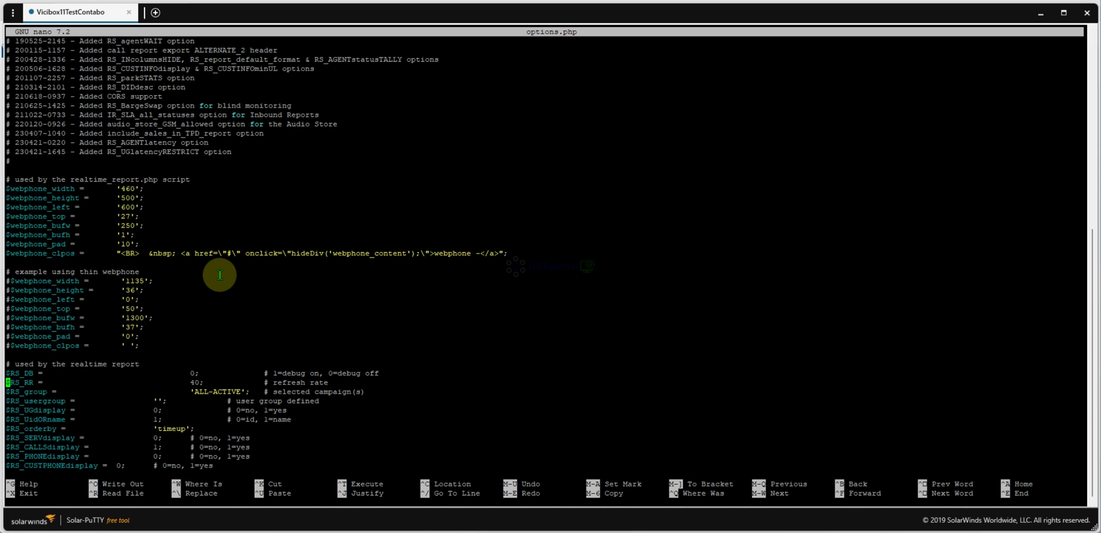
{"action": "key", "text": "Right"}
{"action": "key", "text": "Right"}
{"action": "key", "text": "Right"}
{"action": "key", "text": "Right"}
{"action": "key", "text": "Left"}
{"action": "key", "text": "Left"}
{"action": "key", "text": "Left"}
{"action": "key", "text": "Left"}
{"action": "key", "text": "Left"}
{"action": "key", "text": "Left"}
{"action": "key", "text": "BackSpace"}
{"action": "key", "text": "Down"}
{"action": "key", "text": "Down"}
{"action": "key", "text": "Down"}
{"action": "key", "text": "Down"}
{"action": "key", "text": "Down"}
{"action": "key", "text": "Down"}
{"action": "key", "text": "Left"}
{"action": "key", "text": "Down"}
{"action": "key", "text": "Down"}
{"action": "key", "text": "Up"}
{"action": "key", "text": "Left"}
Set the customer info, carrier and preset stats values to 1
{"action": "key", "text": "Down"}
{"action": "key", "text": "Down"}
{"action": "key", "text": "Down"}
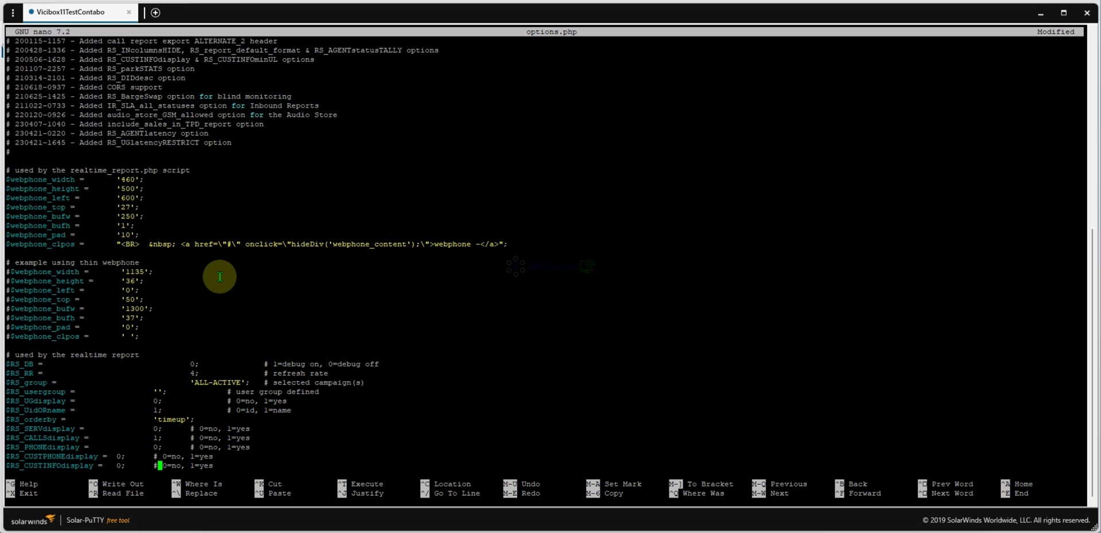
{"action": "key", "text": "Down"}
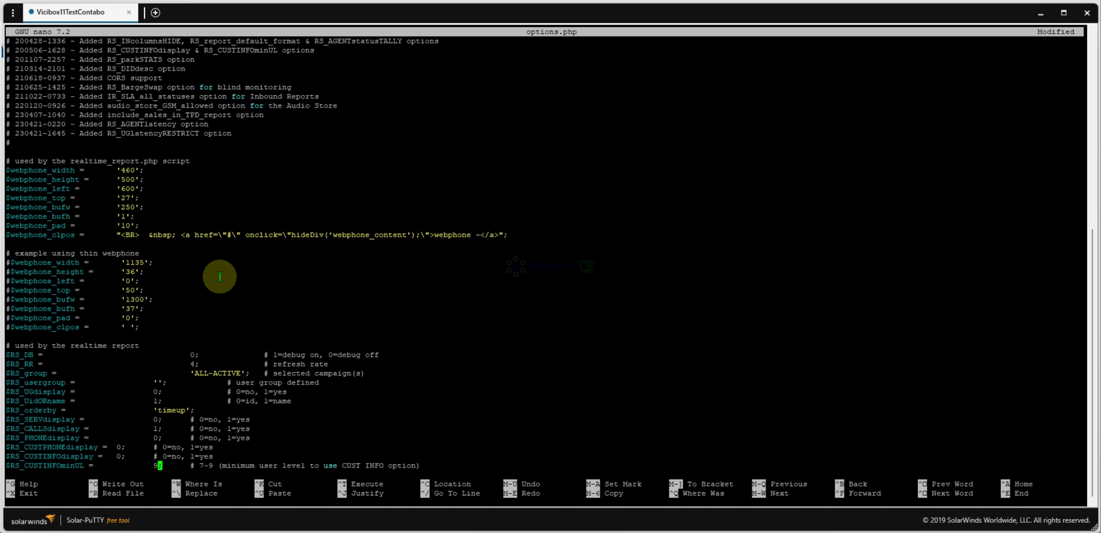
{"action": "key", "text": "Up"}
{"action": "key", "text": "Left"}
{"action": "key", "text": "Left"}
{"action": "key", "text": "Left"}
{"action": "key", "text": "Left"}
{"action": "key", "text": "Down"}
{"action": "key", "text": "Down"}
{"action": "key", "text": "Down"}
{"action": "key", "text": "Down"}
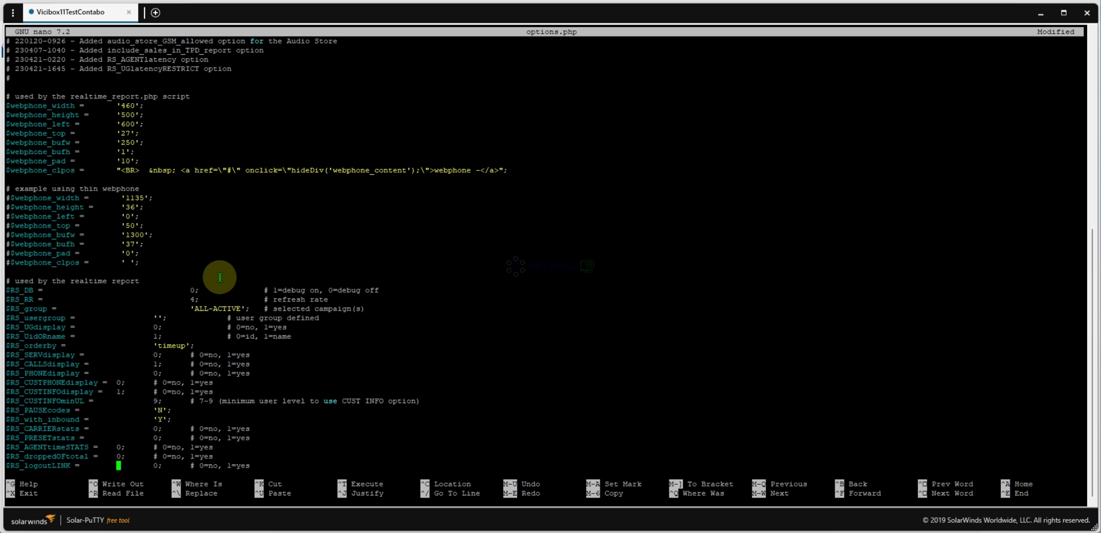
{"action": "key", "text": "Up"}
{"action": "key", "text": "Up"}
{"action": "key", "text": "Right"}
{"action": "key", "text": "Right"}
{"action": "key", "text": "Right"}
{"action": "key", "text": "Right"}
{"action": "key", "text": "Right"}
{"action": "key", "text": "Up"}
{"action": "key", "text": "Up"}
Set $RS_AGENTtimeSTATS to 1
{"action": "key", "text": "Up"}
{"action": "key", "text": "Down"}
{"action": "key", "text": "Left"}
{"action": "key", "text": "Right"}
{"action": "key", "text": "Down"}
{"action": "key", "text": "Left"}
{"action": "key", "text": "Down"}
{"action": "key", "text": "Up"}
{"action": "key", "text": "Right"}
{"action": "key", "text": "Right"}
{"action": "key", "text": "Left"}
{"action": "type", "text": "1"}
{"action": "key", "text": "Delete"}
{"action": "key", "text": "Down"}
{"action": "key", "text": "Down"}
{"action": "key", "text": "Up"}
{"action": "key", "text": "Up"}
{"action": "key", "text": "Left"}
{"action": "key", "text": "Left"}
{"action": "key", "text": "Left"}
{"action": "key", "text": "Down"}
{"action": "key", "text": "Right"}
{"action": "key", "text": "Right"}
{"action": "key", "text": "Right"}
{"action": "key", "text": "Right"}
{"action": "key", "text": "Right"}
{"action": "key", "text": "BackSpace"}
{"action": "type", "text": "1"}
{"action": "key", "text": "Down"}
{"action": "key", "text": "Down"}
{"action": "key", "text": "Down"}
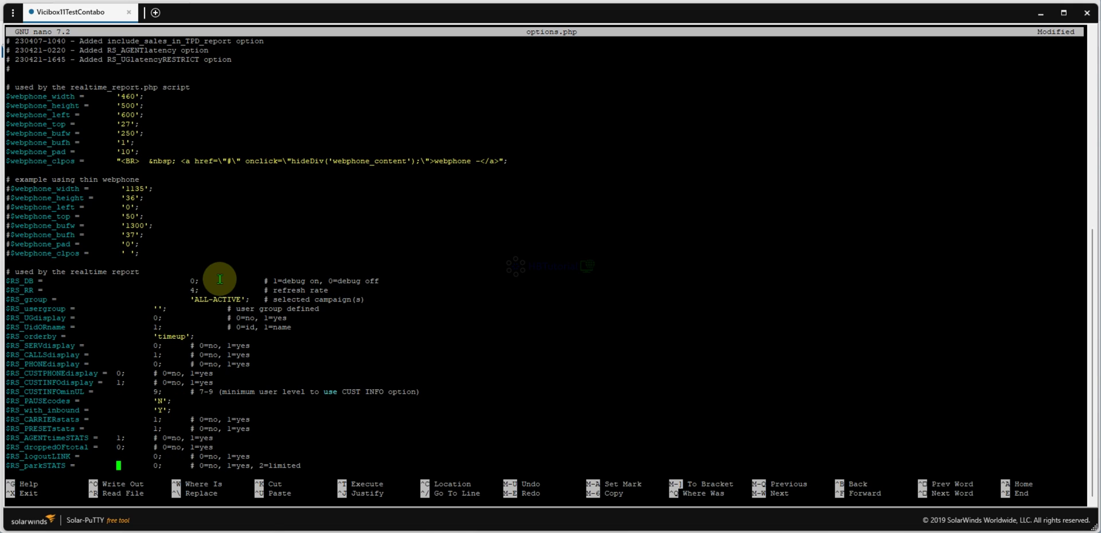
{"action": "key", "text": "Down"}
{"action": "key", "text": "Down"}
{"action": "key", "text": "Down"}
{"action": "key", "text": "Down"}
{"action": "key", "text": "Down"}
{"action": "key", "text": "Down"}
{"action": "key", "text": "Down"}
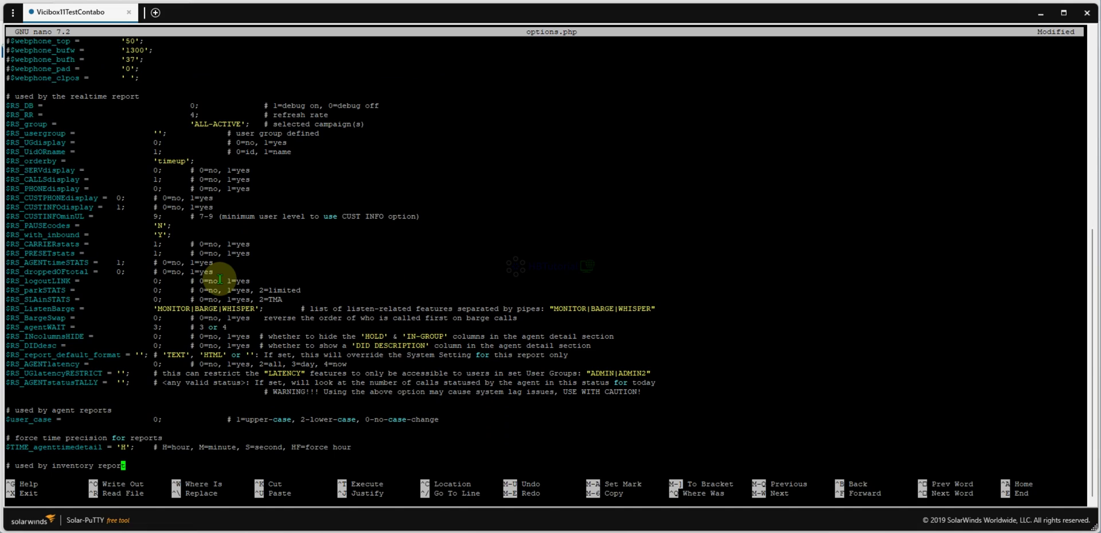
Set $RS_report_default_format to 'HTML'
{"action": "key", "text": "Up"}
{"action": "key", "text": "Up"}
{"action": "key", "text": "Up"}
{"action": "key", "text": "Up"}
{"action": "key", "text": "Right"}
{"action": "key", "text": "Right"}
{"action": "key", "text": "Right"}
{"action": "key", "text": "Right"}
{"action": "type", "text": "HTML"}
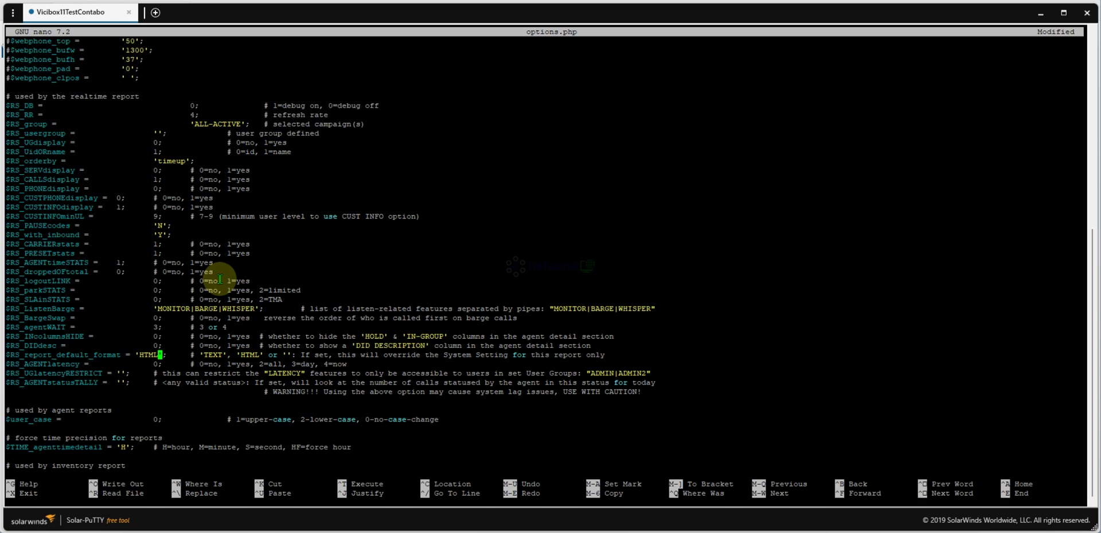
{"action": "key", "text": "Down"}
Set $RS_AGENTlatency to 2 and save options.php
{"action": "key", "text": "Up"}
{"action": "key", "text": "Up"}
{"action": "key", "text": "Up"}
{"action": "key", "text": "Up"}
{"action": "key", "text": "Up"}
{"action": "key", "text": "Up"}
{"action": "key", "text": "Up"}
{"action": "key", "text": "Up"}
{"action": "key", "text": "Down"}
{"action": "key", "text": "Down"}
{"action": "key", "text": "Down"}
{"action": "key", "text": "Down"}
{"action": "key", "text": "Up"}
{"action": "key", "text": "Up"}
{"action": "key", "text": "Up"}
{"action": "key", "text": "Up"}
{"action": "key", "text": "Up"}
{"action": "key", "text": "Left"}
{"action": "key", "text": "Left"}
{"action": "key", "text": "Left"}
{"action": "key", "text": "Left"}
{"action": "key", "text": "Left"}
{"action": "key", "text": "Left"}
{"action": "key", "text": "Left"}
{"action": "key", "text": "Left"}
{"action": "key", "text": "Up"}
{"action": "key", "text": "Right"}
{"action": "key", "text": "Right"}
{"action": "key", "text": "BackSpace"}
{"action": "type", "text": "2"}
{"action": "key", "text": "ctrl+o"}
{"action": "key", "text": "Return"}
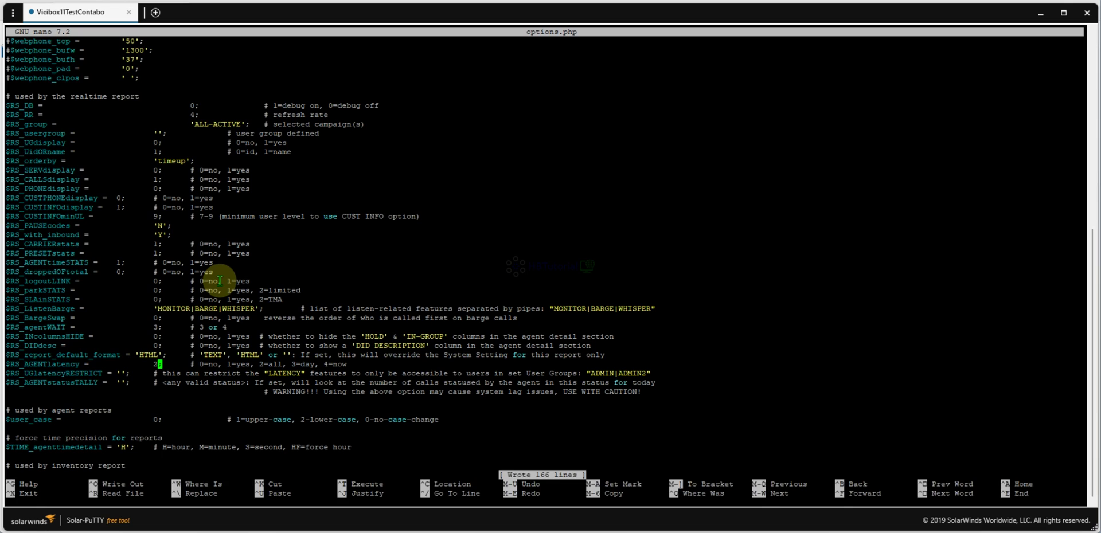
Exit nano and attach the Asterisk console with asterisk -rvvvvvvvvvvvvvvvv
{"action": "key", "text": "ctrl+x"}
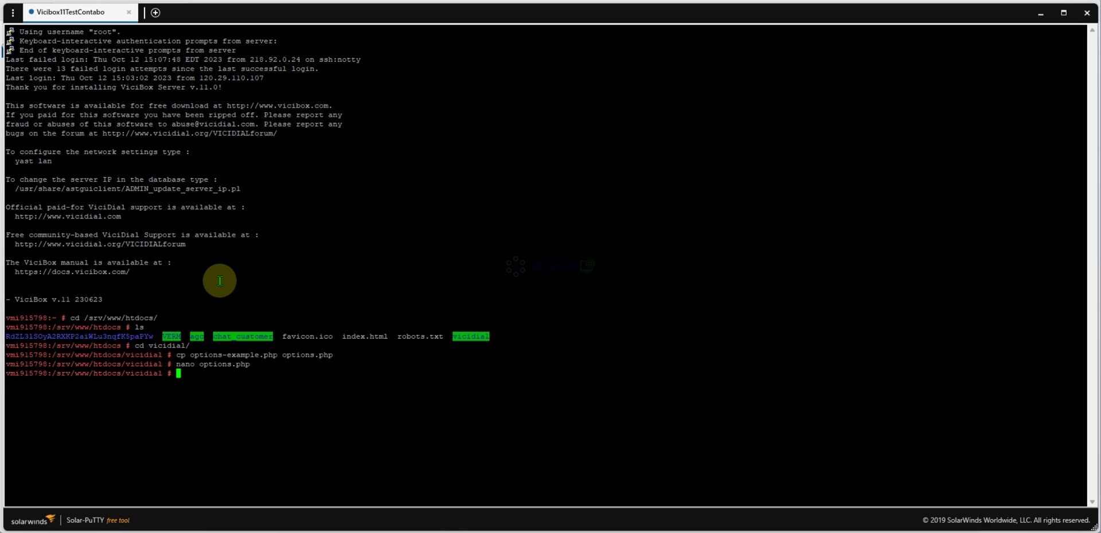
{"action": "type", "text": "ast"}
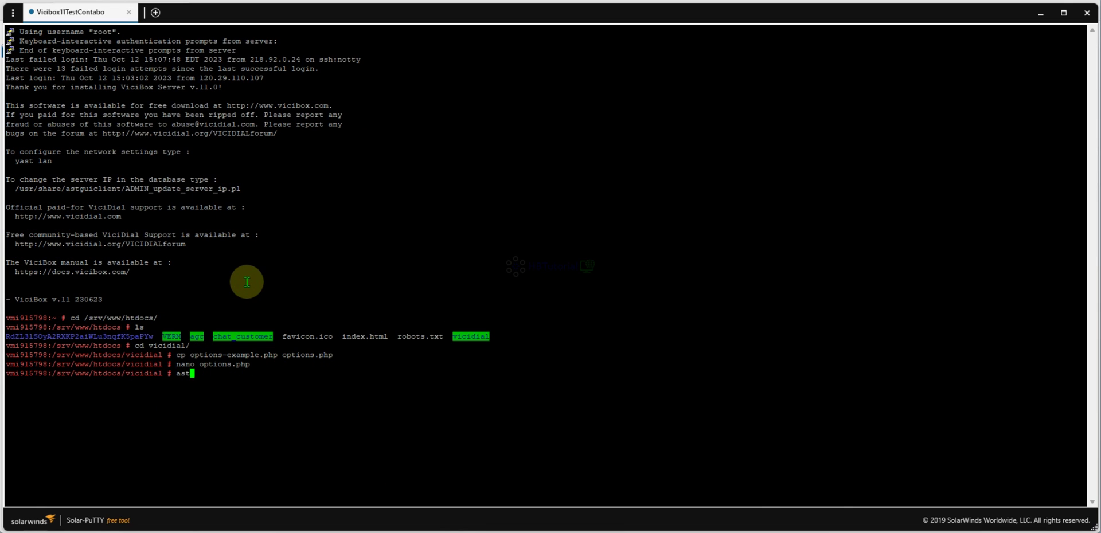
{"action": "type", "text": "erisk -rvvvvvvvvvvvvvvvv"}
{"action": "key", "text": "Return"}
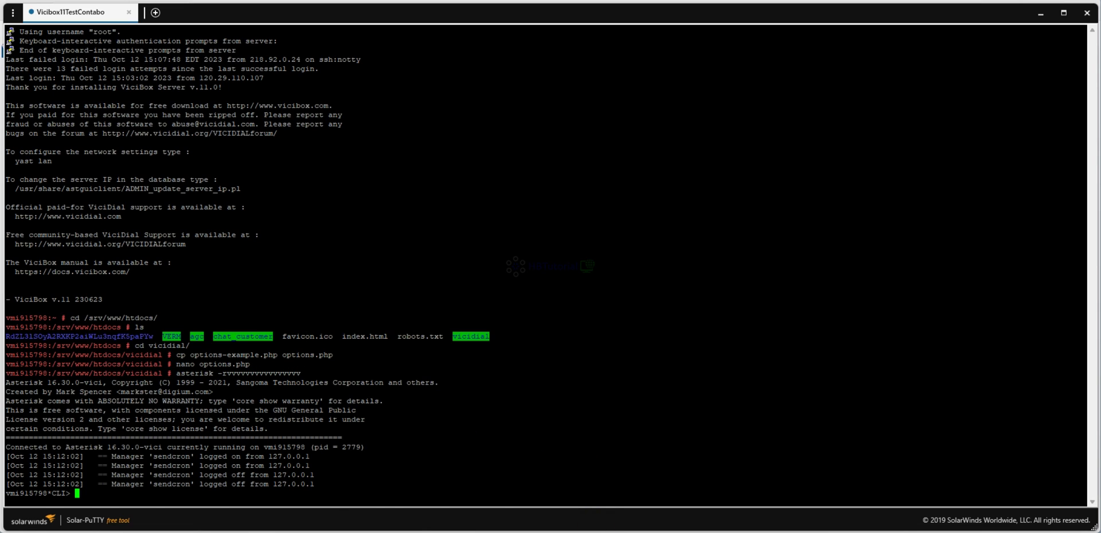